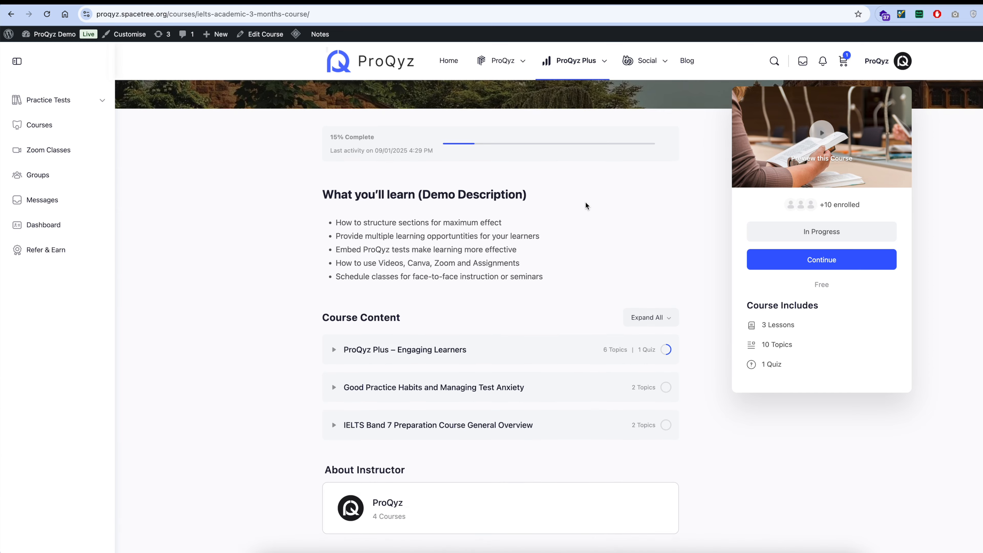
scroll(585, 202, up, 4)
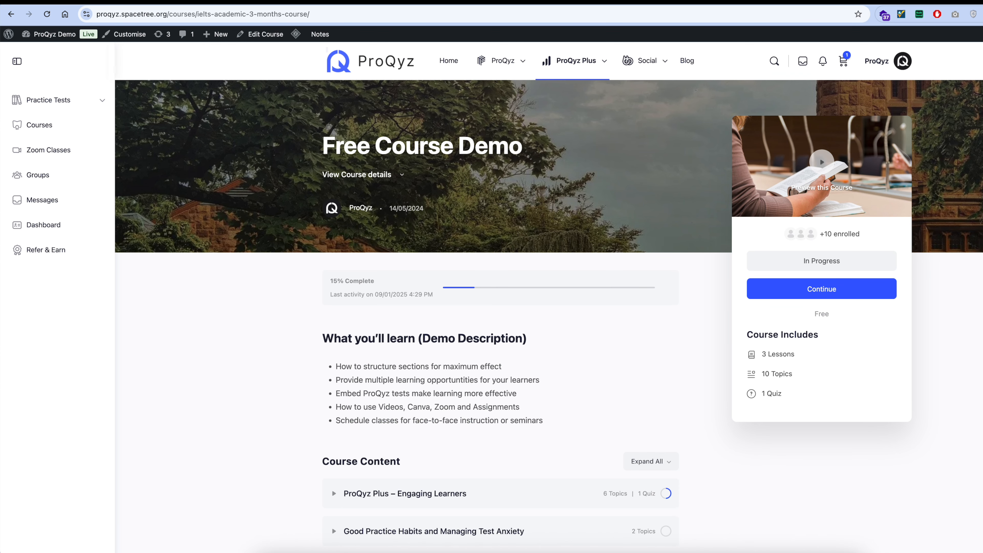
scroll(584, 211, down, 3)
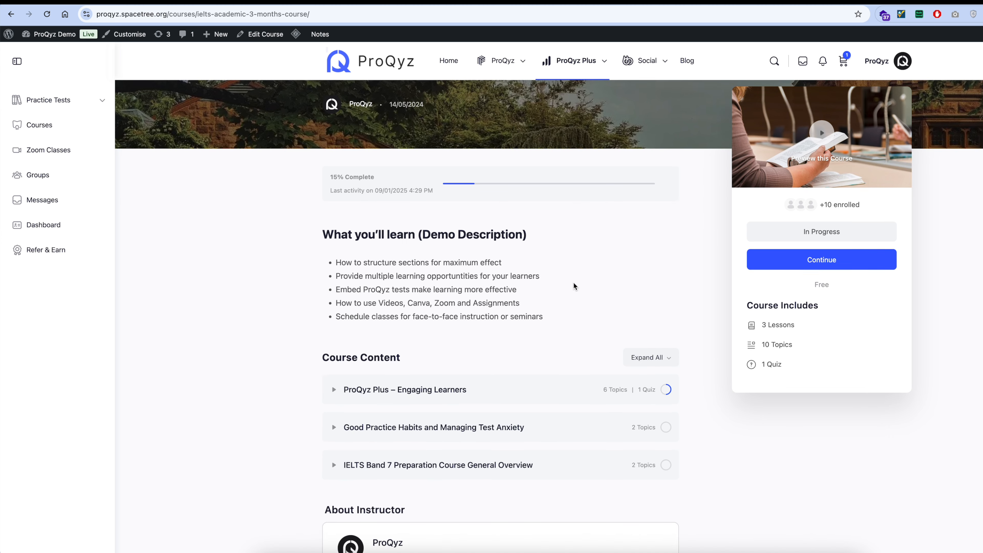
scroll(617, 267, down, 1)
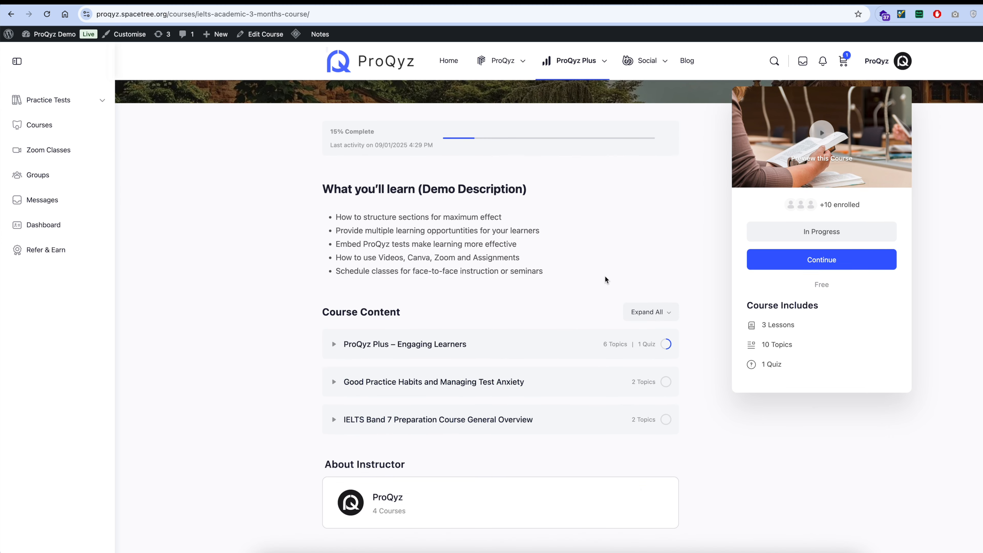
scroll(606, 278, up, 3)
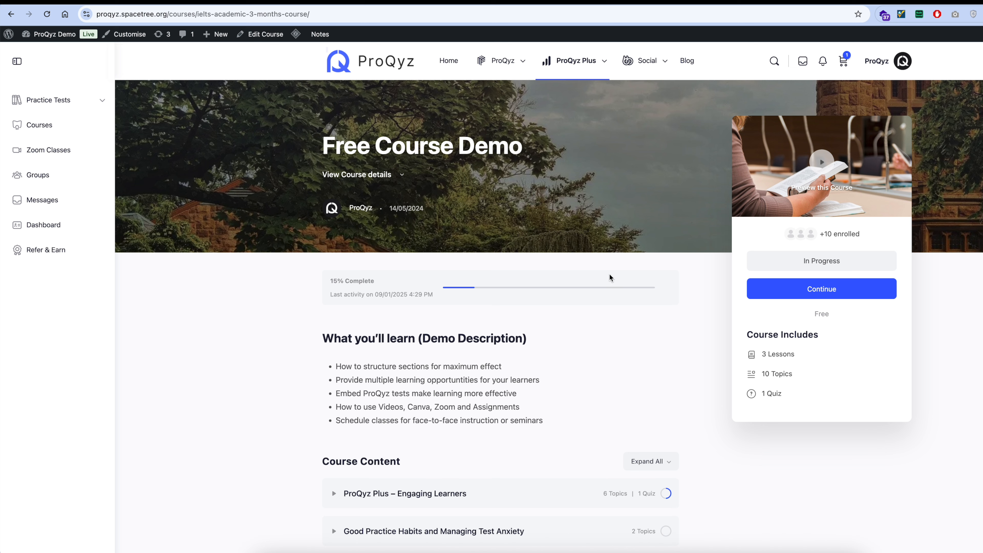
Go to the LearnDash quizzes list in the site's admin and open the ProQyz quiz sync options
mouse_move(54, 34)
click(46, 52)
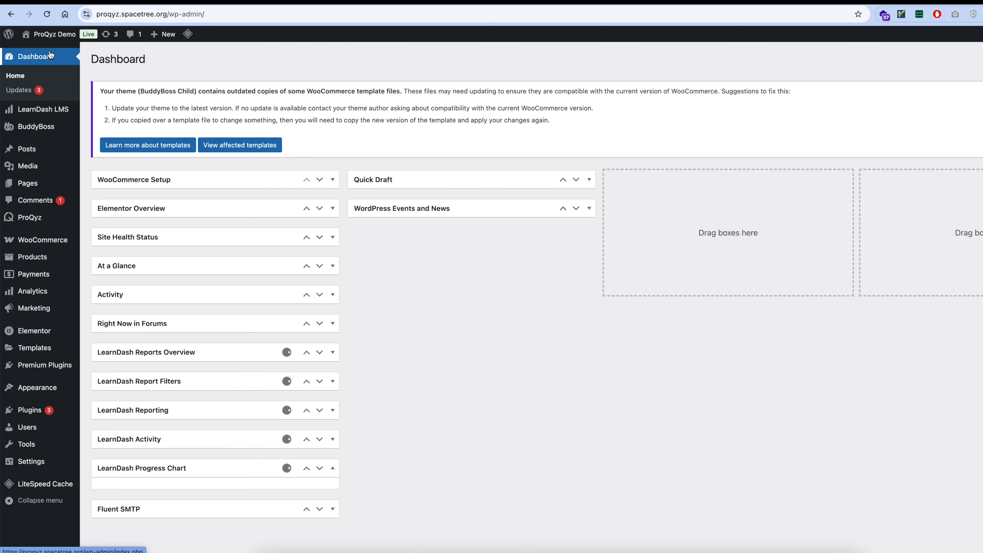
mouse_move(52, 113)
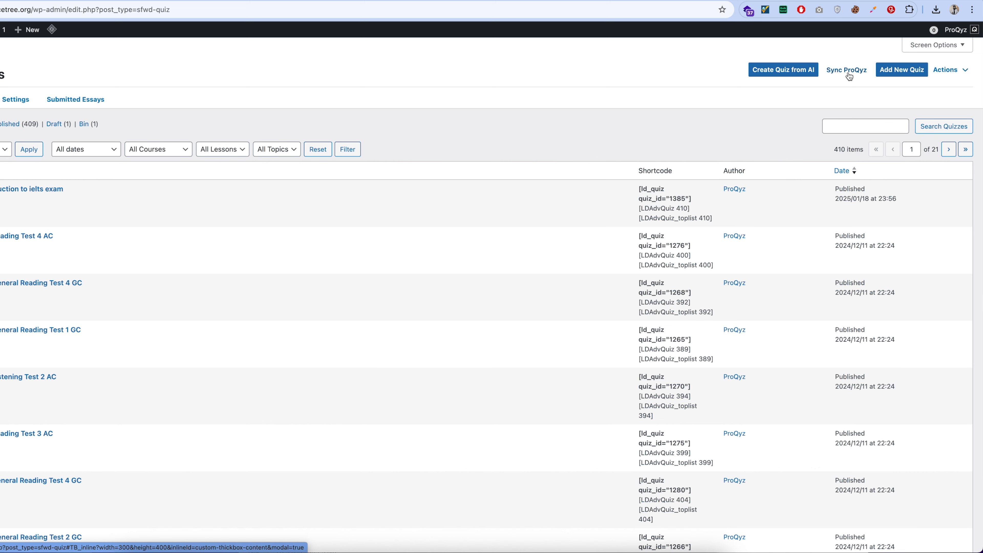
click(846, 71)
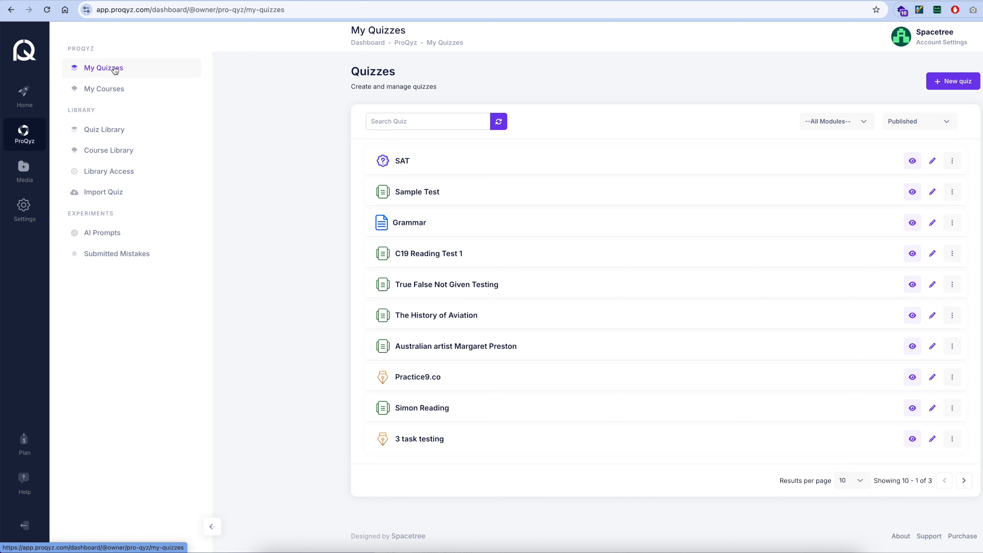
In the ProQyz web app, view the Quiz Library, return to My Quizzes and look at the module filter options
click(116, 129)
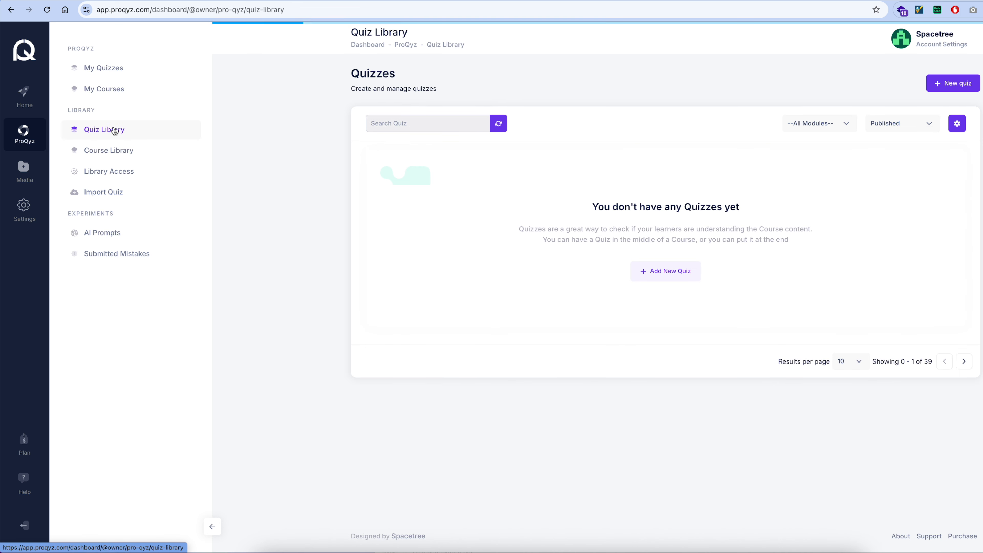
click(116, 68)
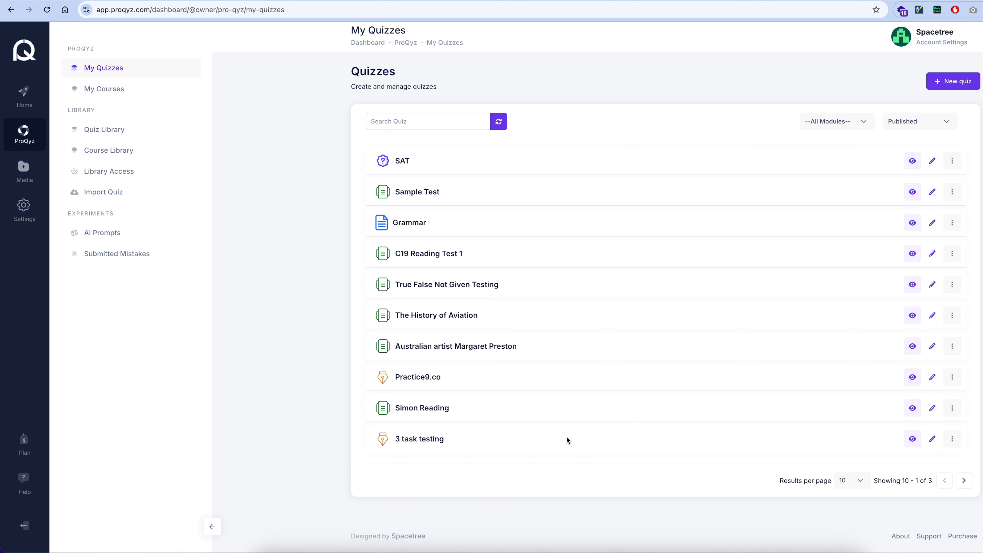
click(863, 122)
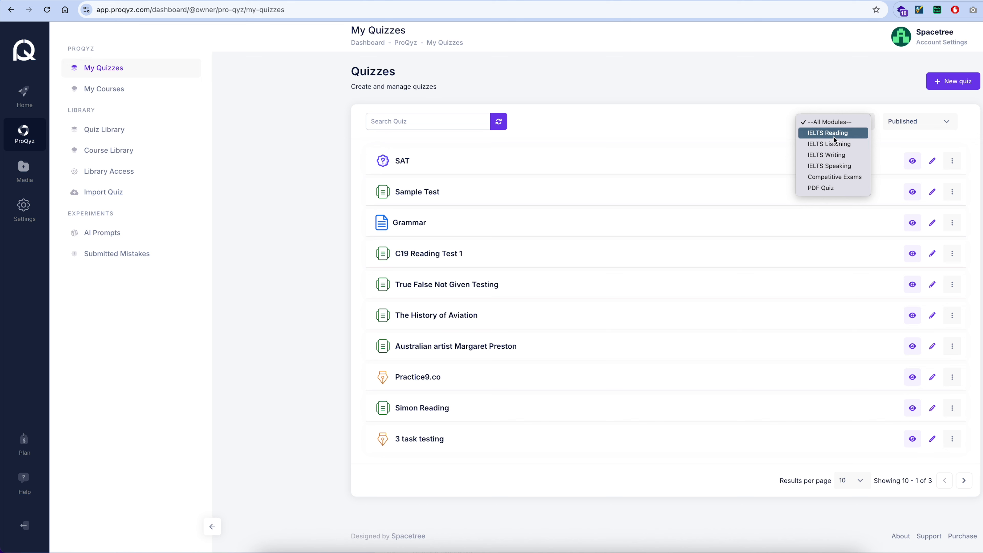
key(Escape)
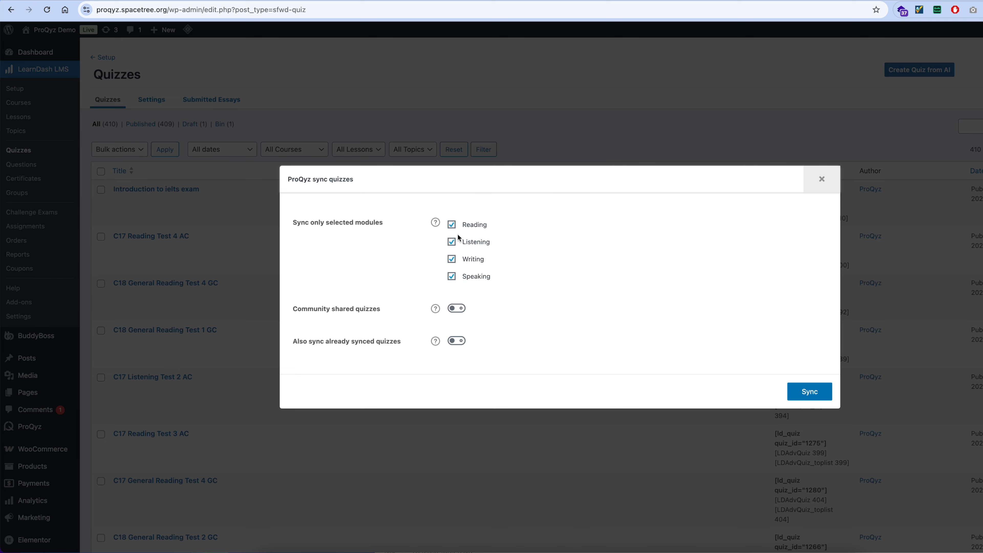
Deselect the Reading and Listening modules in the ProQyz sync options and select both again
click(454, 226)
click(453, 241)
click(452, 226)
click(452, 242)
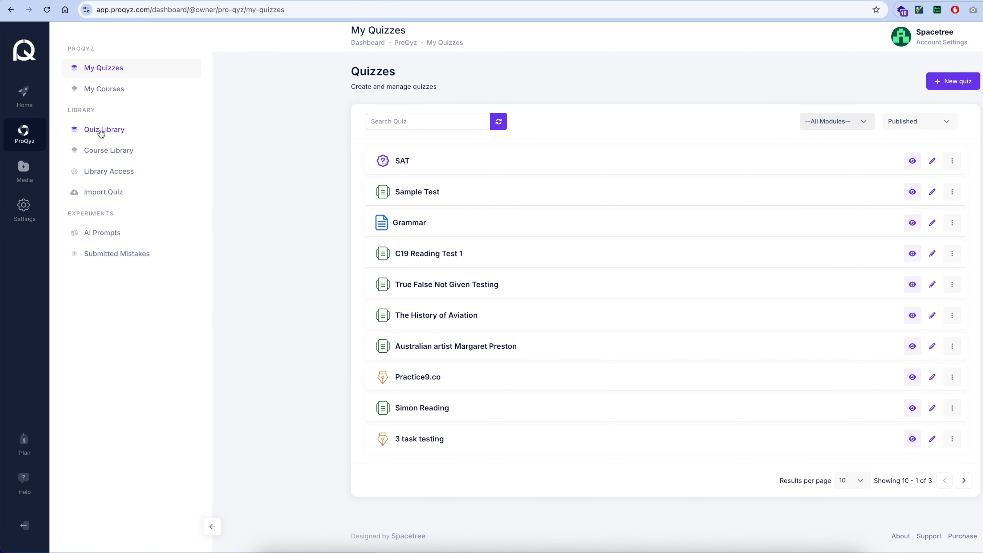
View the Quiz Library in the ProQyz app and enable syncing of community shared and already synced quizzes in the sync options
click(123, 131)
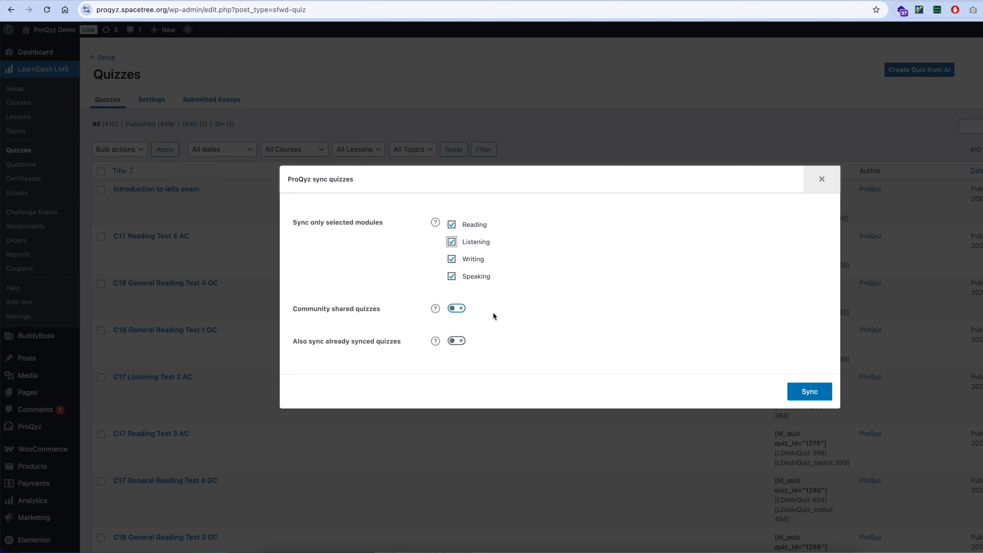
click(458, 308)
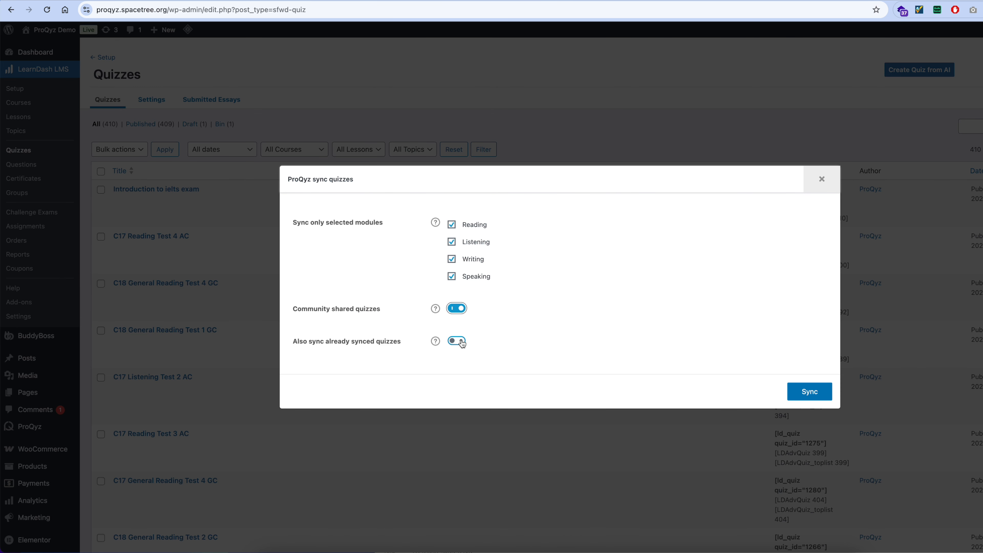
click(460, 342)
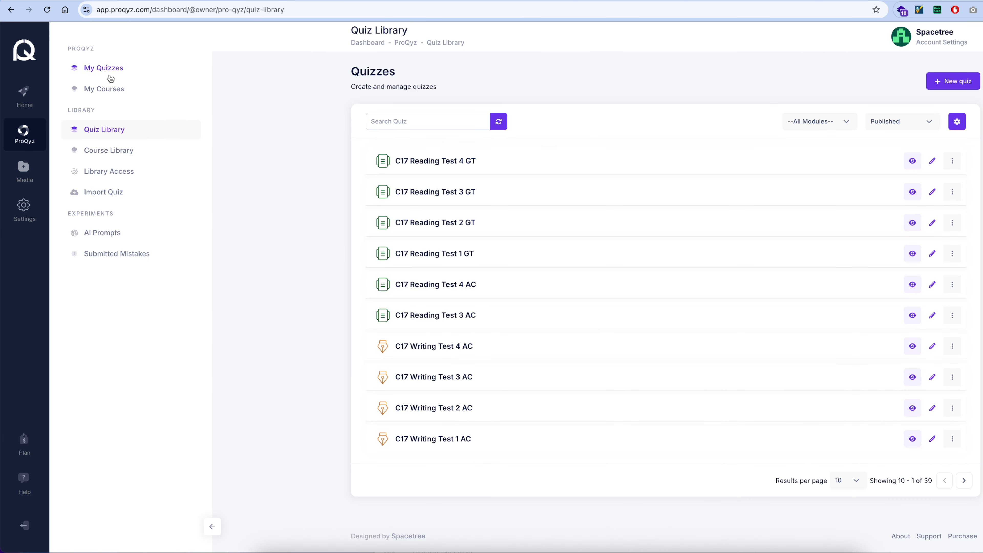
Look up the C19 Reading Test 1 quiz under My Quizzes in the ProQyz app
click(104, 68)
drag(465, 255, 387, 259)
click(363, 262)
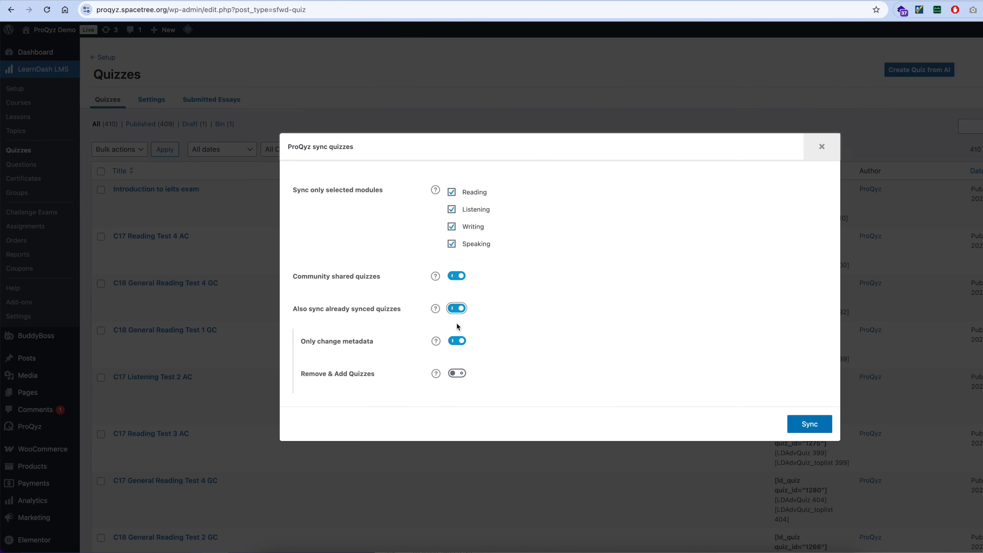
Enable Remove & Add Quizzes in the ProQyz sync options and close them without syncing
click(463, 374)
click(815, 156)
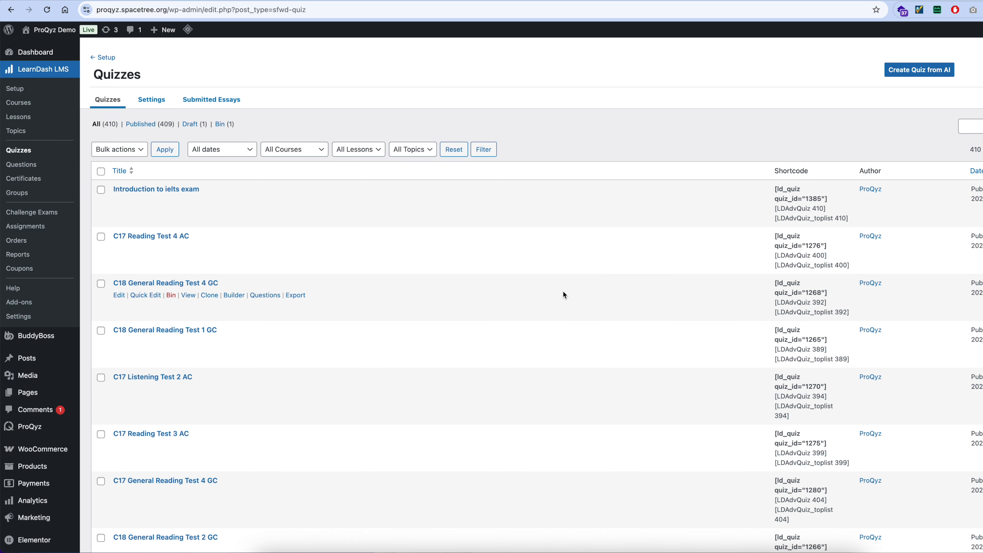
Look through the C17 and C18 tests in the LearnDash quizzes list
scroll(564, 290, down, 15)
scroll(530, 264, down, 5)
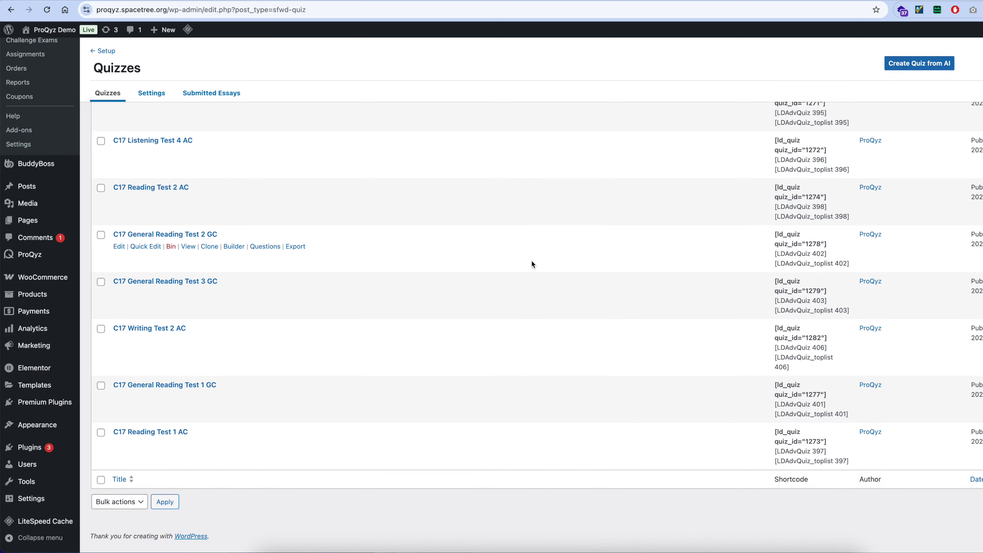
scroll(529, 263, up, 20)
scroll(422, 235, down, 3)
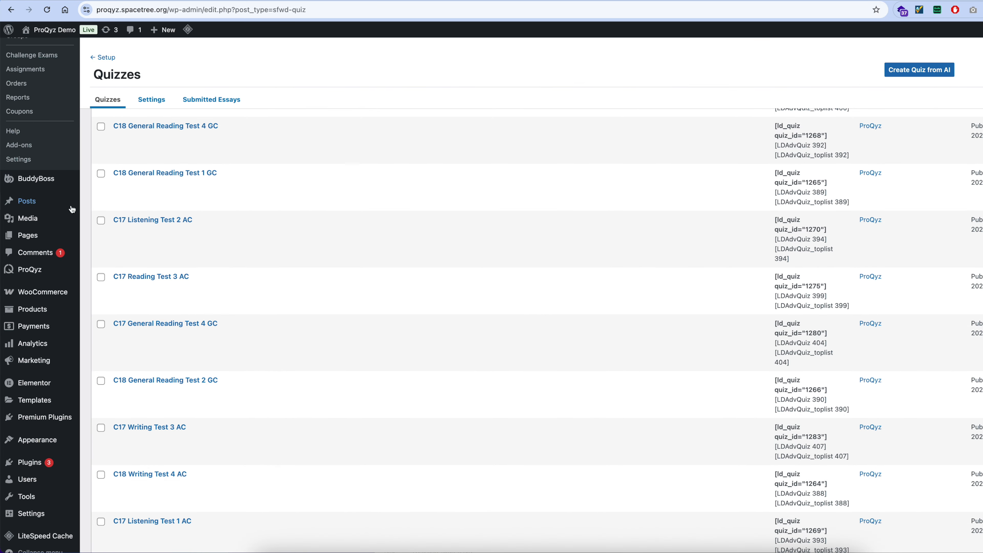
scroll(255, 254, up, 5)
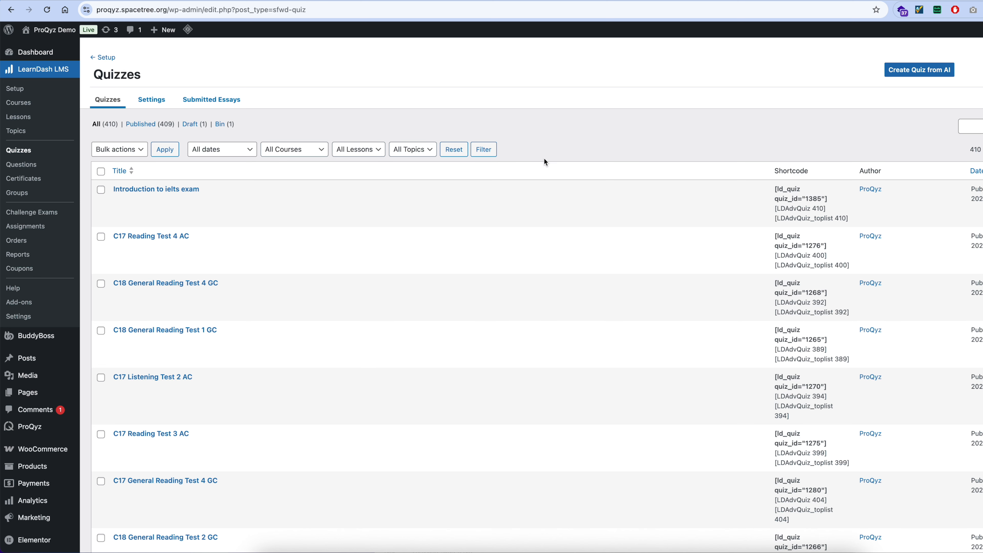
Open the published Free Course Demo in the course builder and expand its ProQyz Plus - Engaging Learners lesson
click(43, 106)
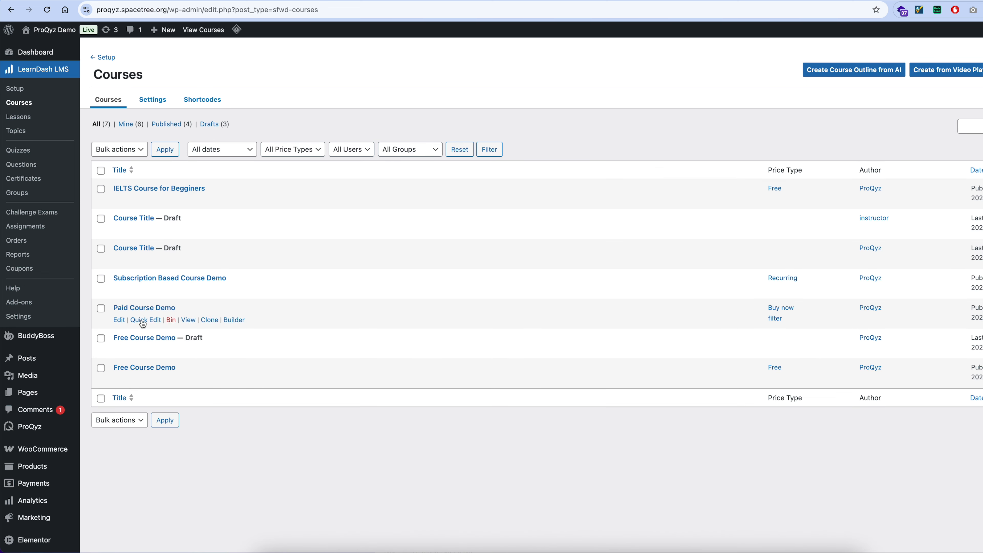
click(232, 383)
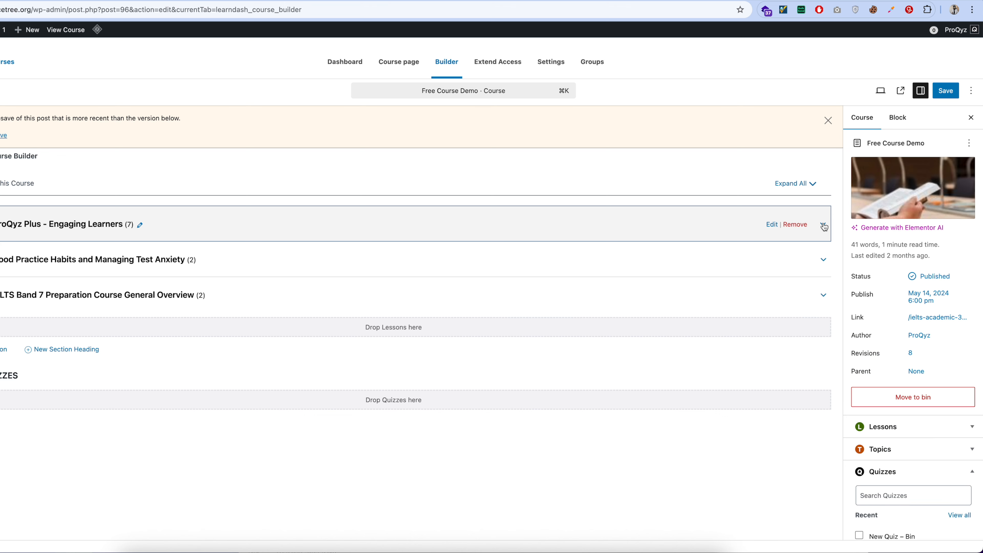
click(823, 227)
Add the C17 Reading Test 4 AC quiz to the ProQyz Plus - Engaging Learners lesson
scroll(963, 326, down, 4)
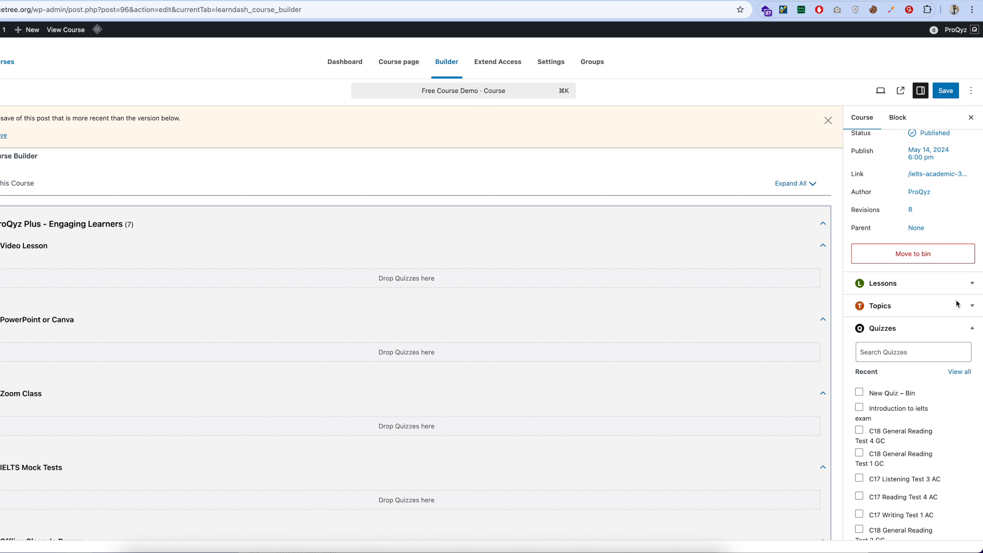
scroll(961, 329, down, 3)
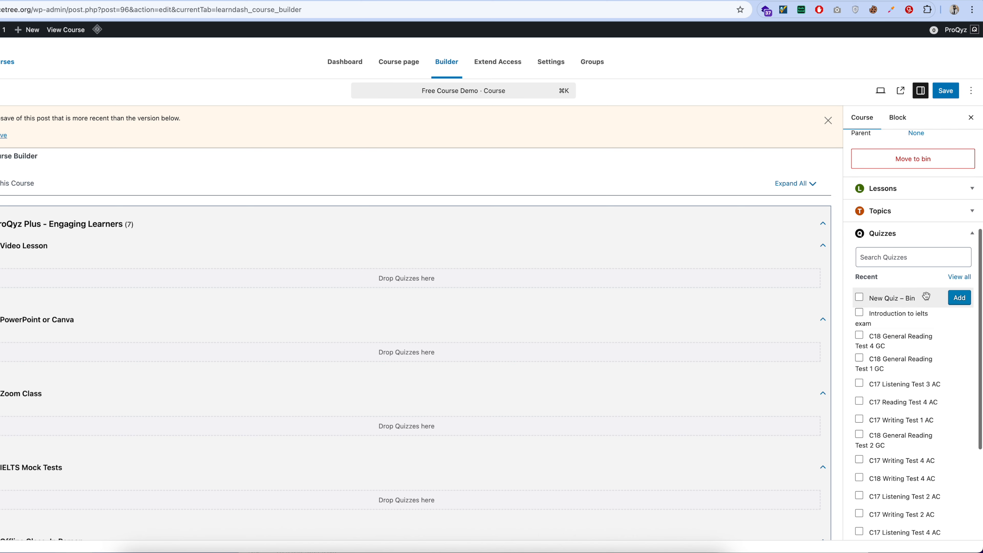
scroll(902, 303, down, 2)
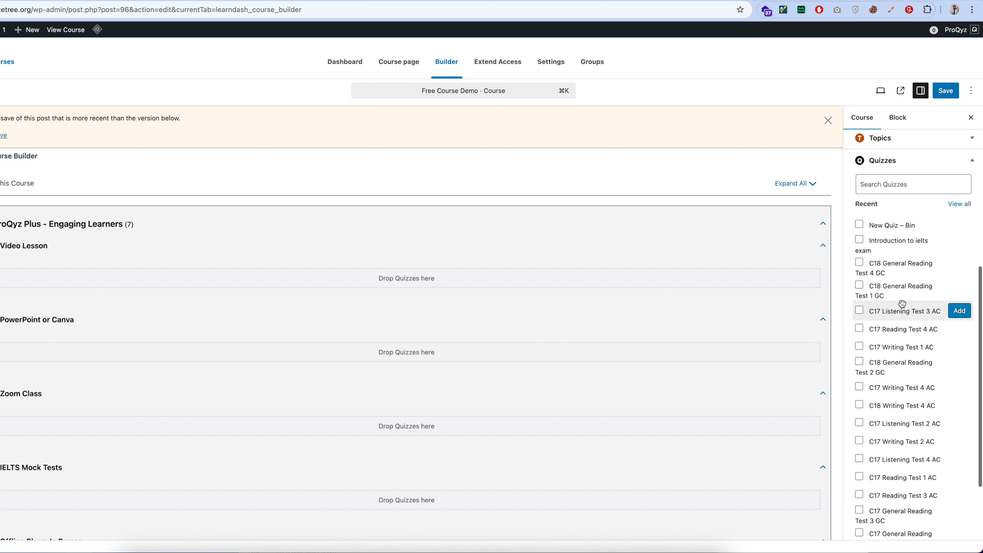
scroll(936, 366, down, 3)
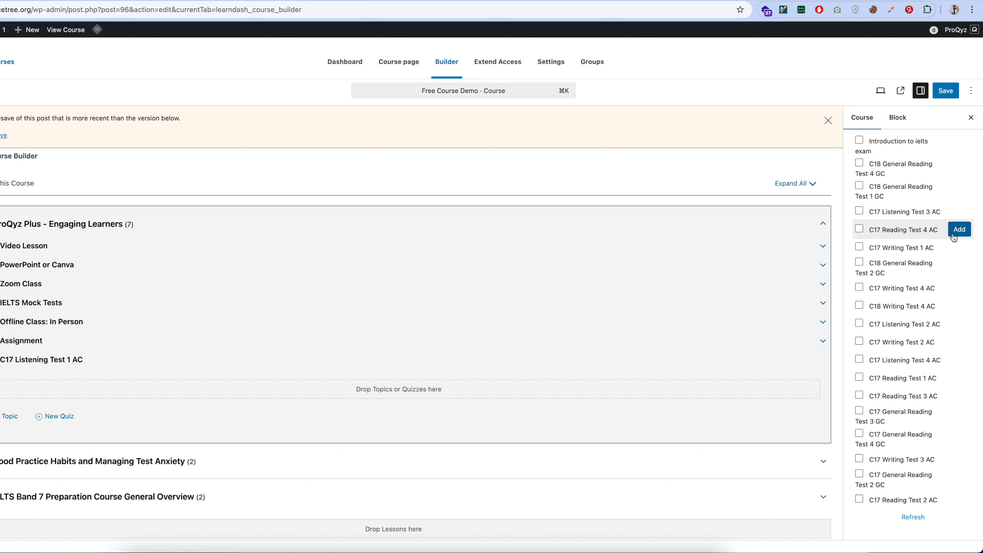
click(956, 232)
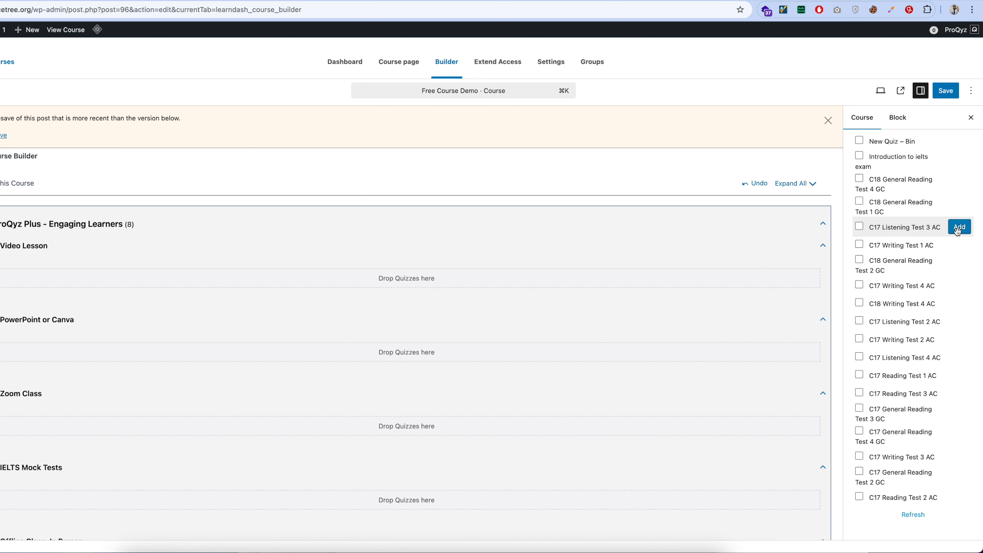
scroll(594, 356, down, 8)
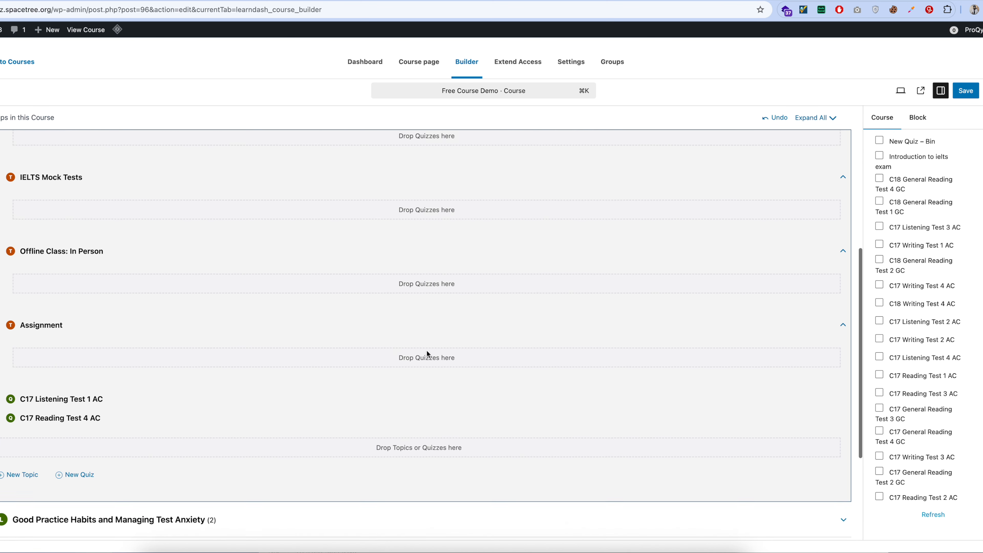
Expand the Good Practice Habits and Managing Test Anxiety lesson and add the C17 Listening Test 4 AC quiz to it
scroll(230, 395, down, 5)
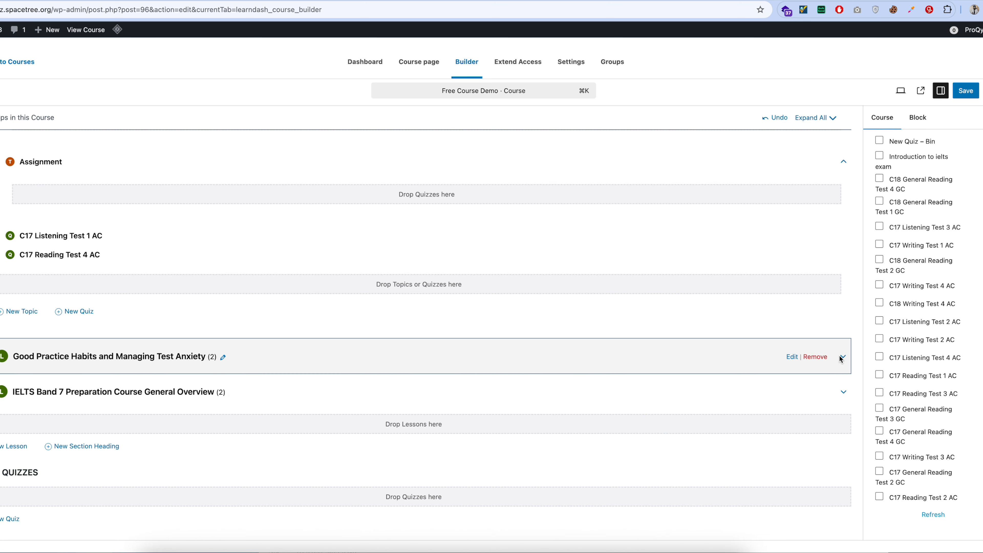
click(841, 357)
scroll(698, 360, down, 4)
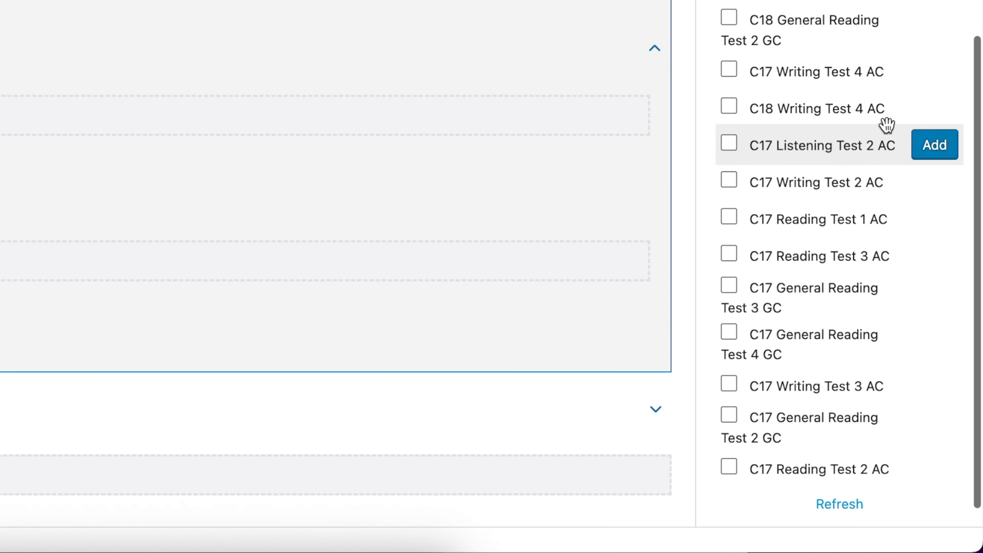
Search the course builder's quizzes for "c17" and browse the matching tests
scroll(957, 327, up, 5)
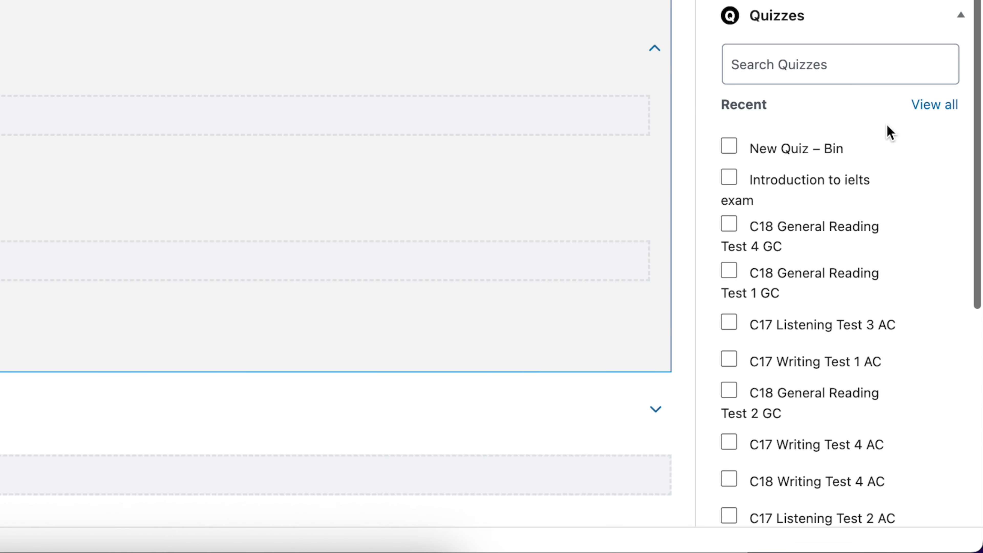
click(791, 66)
text(c17)
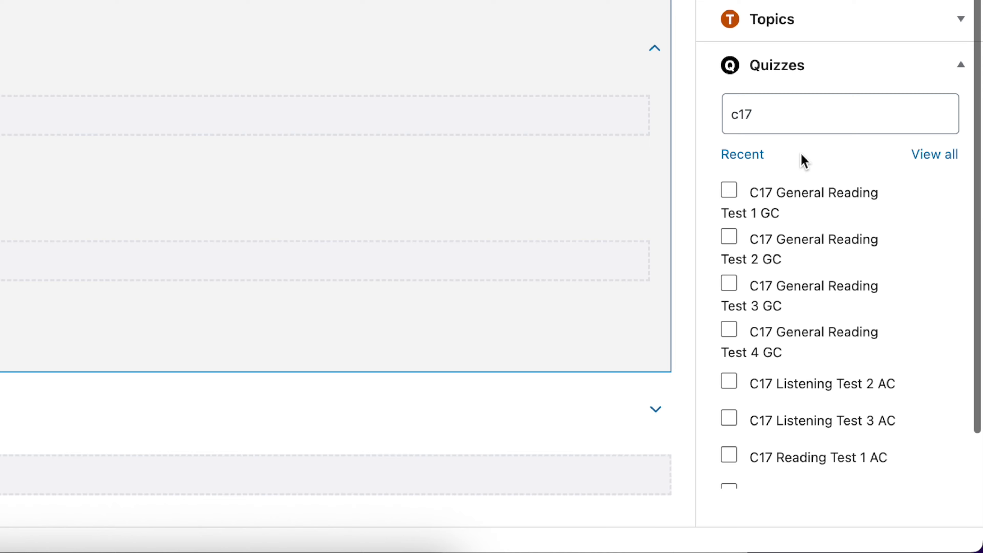
scroll(847, 251, down, 5)
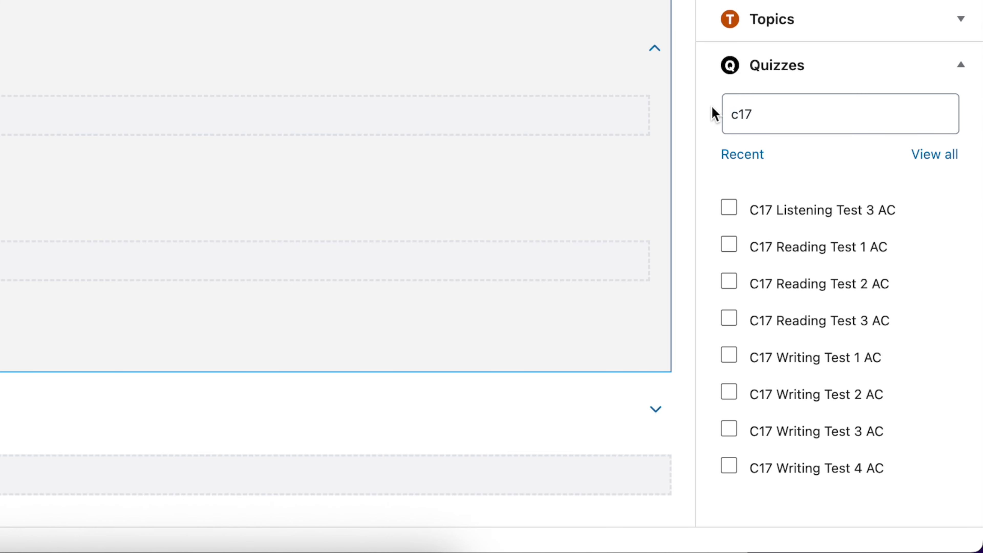
scroll(820, 286, up, 5)
scroll(816, 287, down, 4)
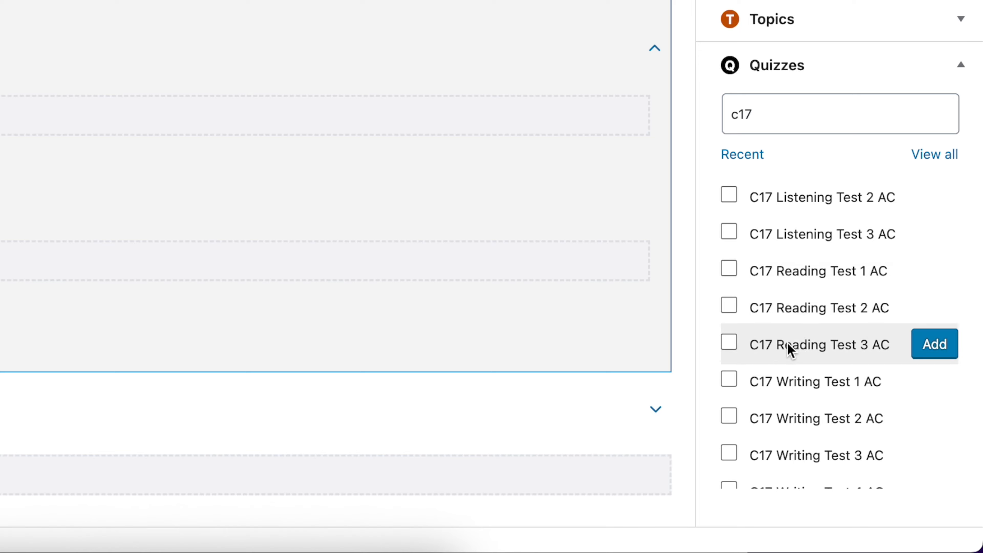
scroll(796, 383, down, 1)
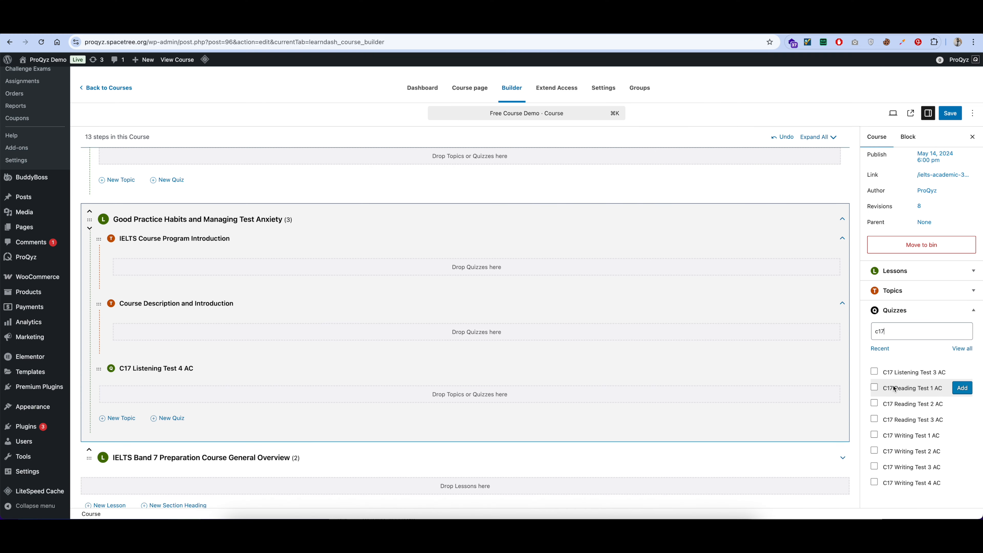